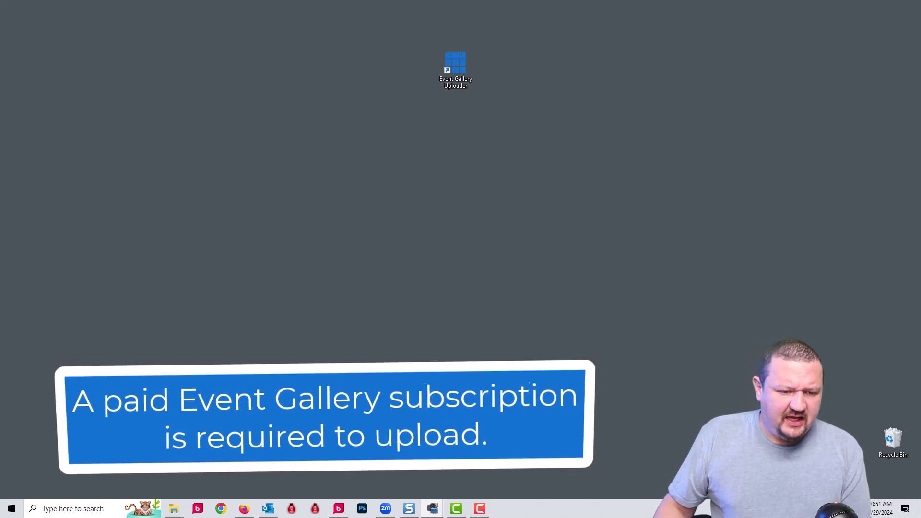
In Firefox, open the Event Gallery App section of the Darkroom Help Center's Event Gallery pages.
click(244, 509)
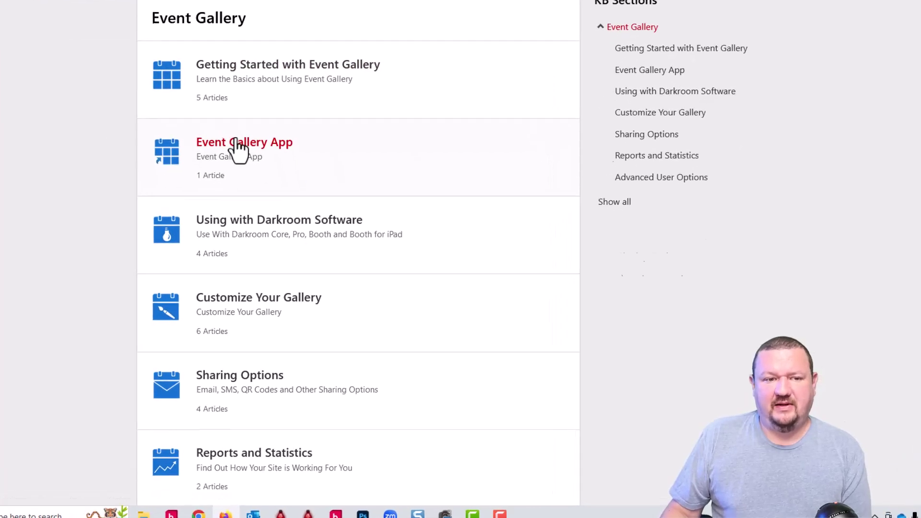
click(253, 184)
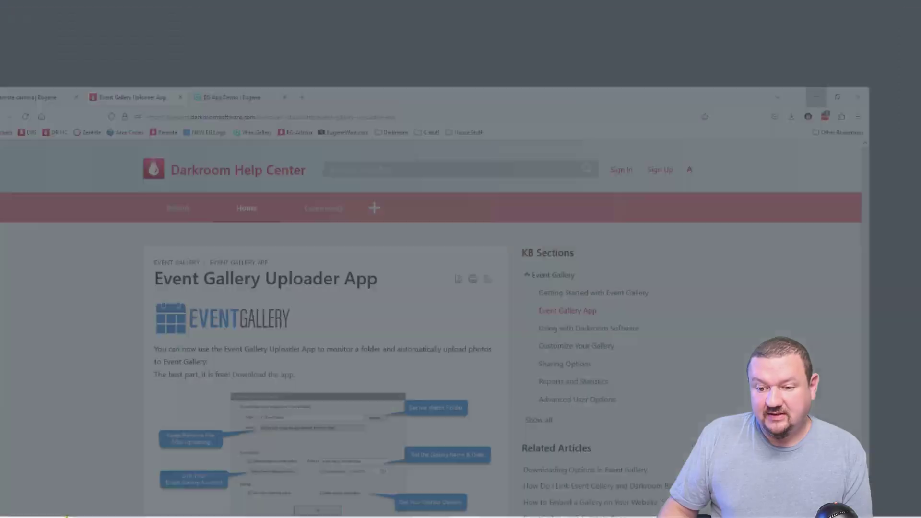
Minimize the browser and bring up the Event Gallery Uploader from the system tray.
click(816, 97)
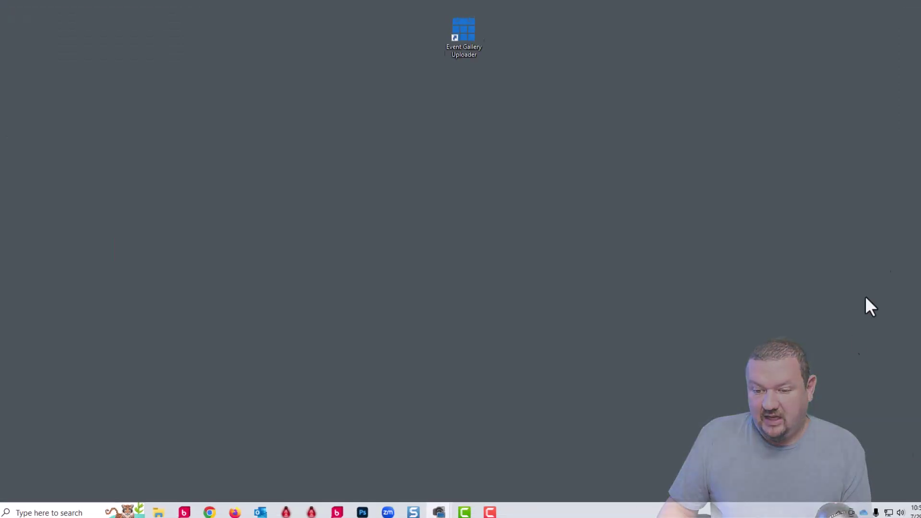
click(801, 509)
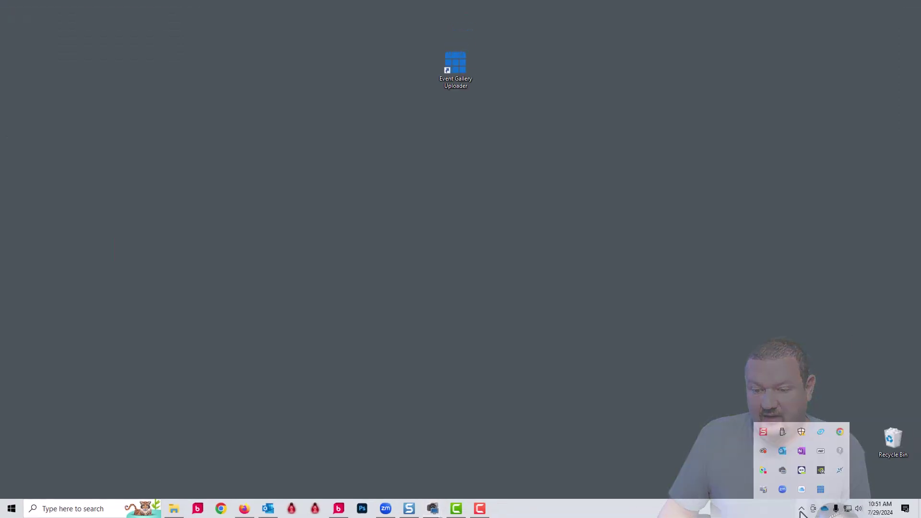
click(820, 489)
Watch C:\EventGallery, upload each image to the EG App Demo gallery under the validated account, and save.
click(456, 274)
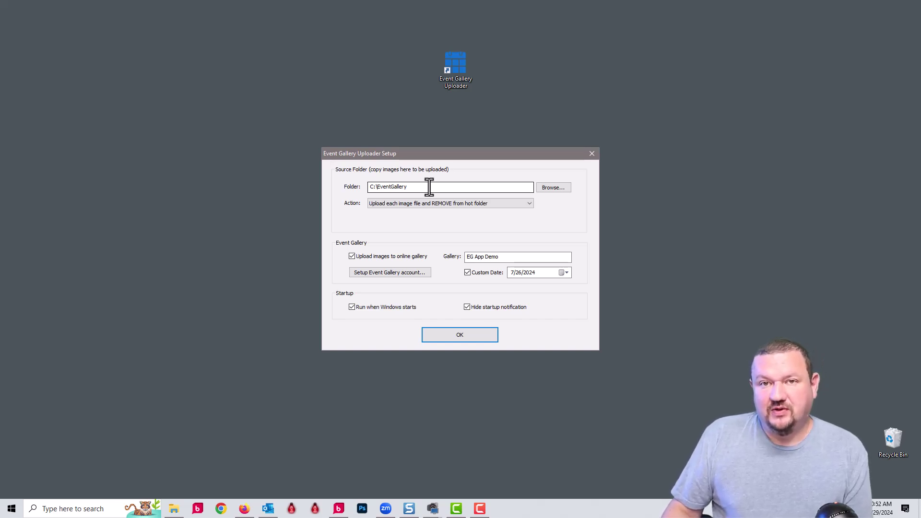
key(Tab)
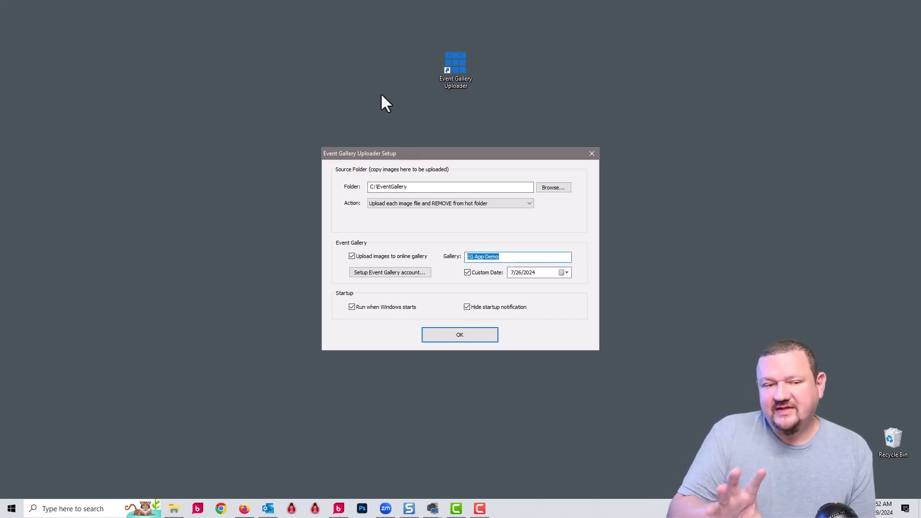
click(408, 274)
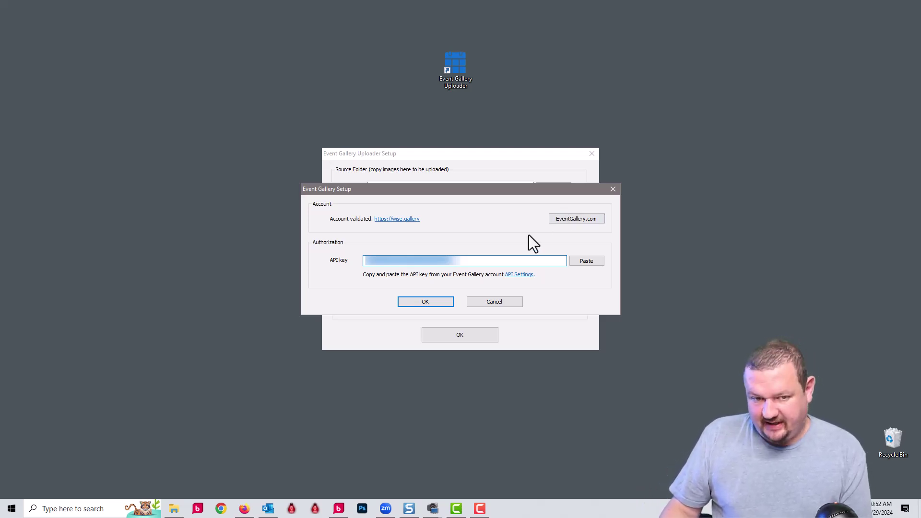
click(436, 301)
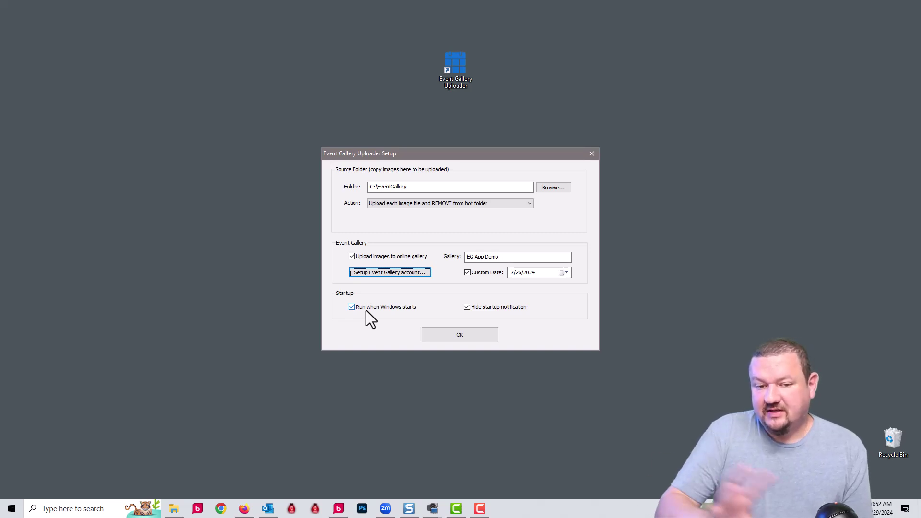
click(460, 337)
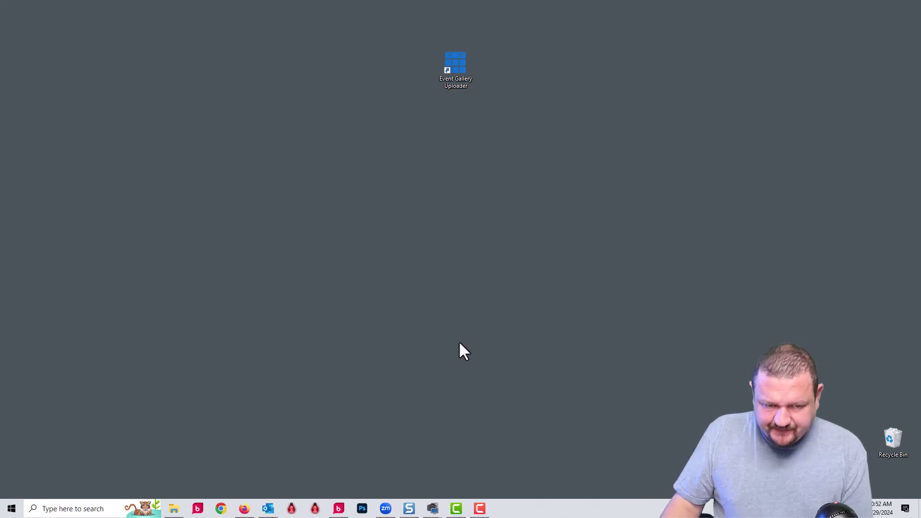
click(340, 509)
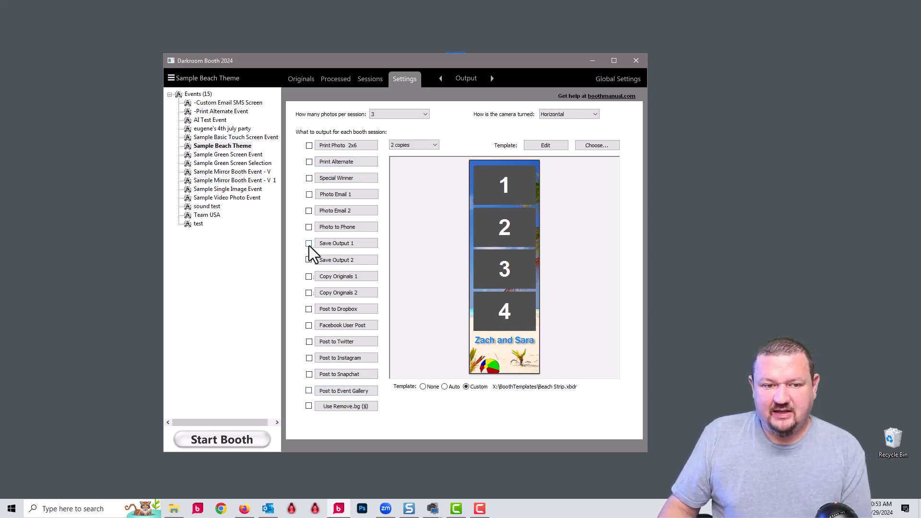
Enable Save Output 1 and Copy Originals 1, both saving to C:\EventGallery.
click(348, 245)
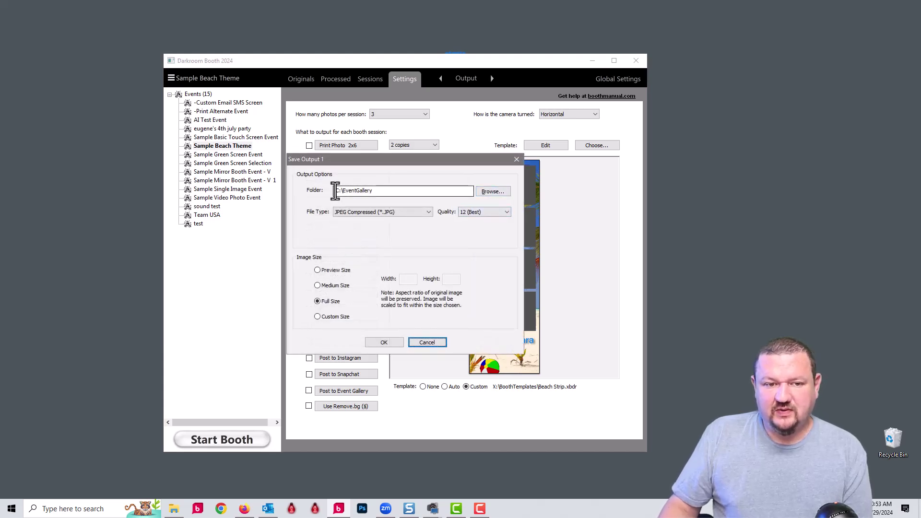
drag(335, 190, 401, 189)
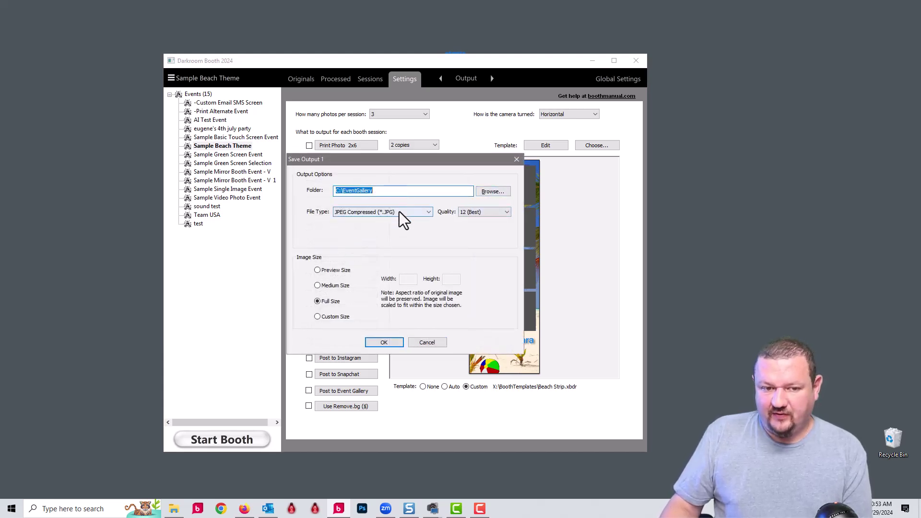
click(390, 344)
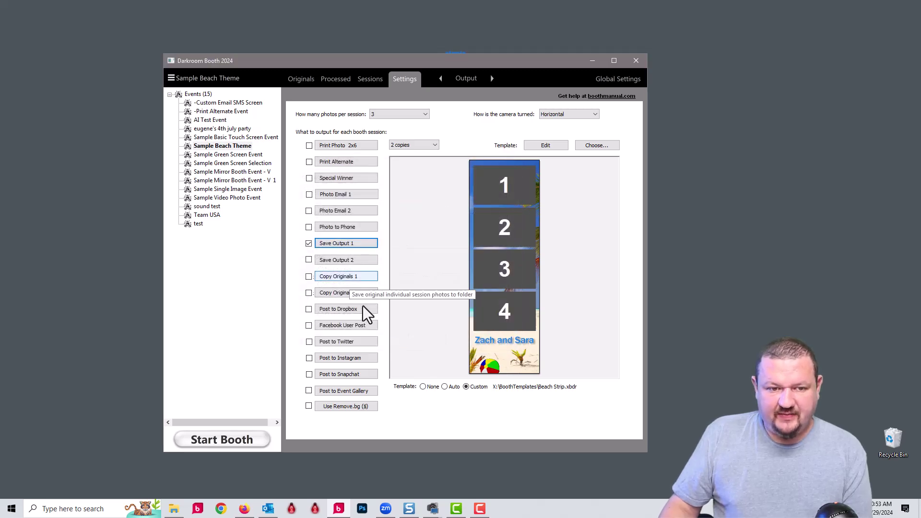
click(339, 277)
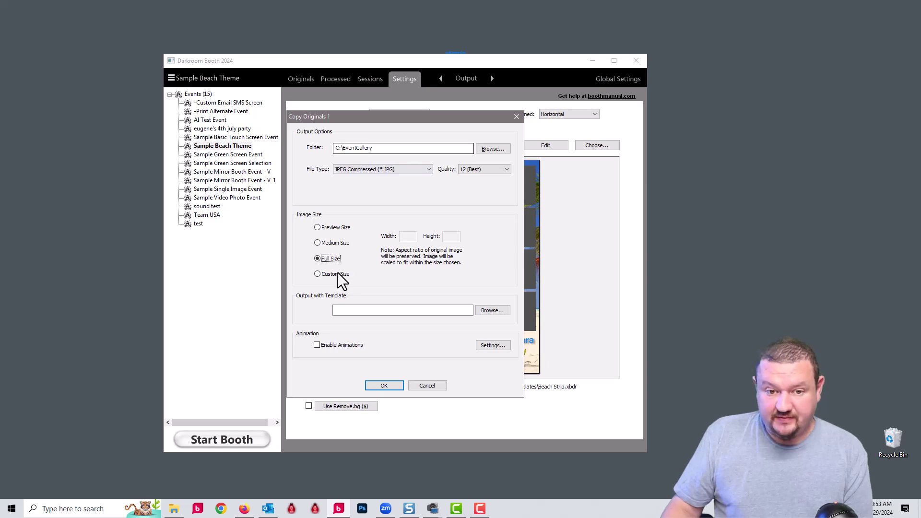
click(383, 386)
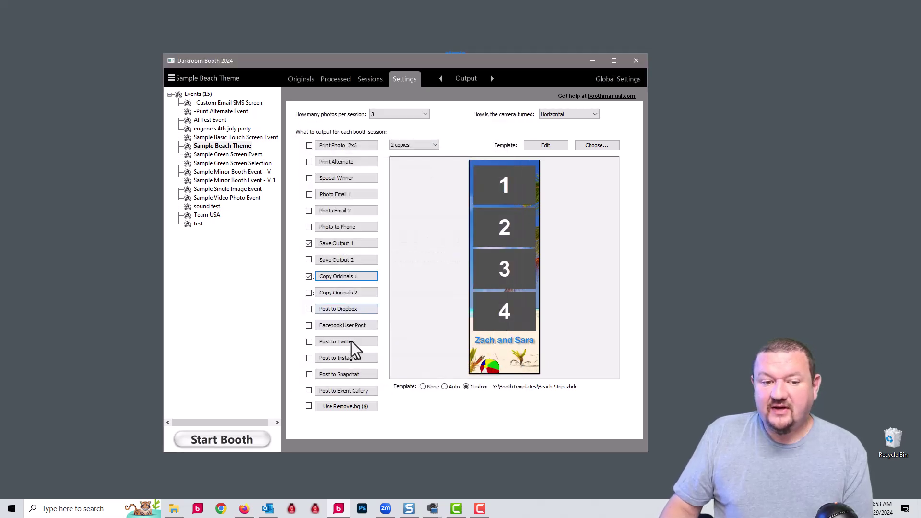
Enable Copy Originals 2 with animations turned on, then start the booth full-screen.
click(336, 293)
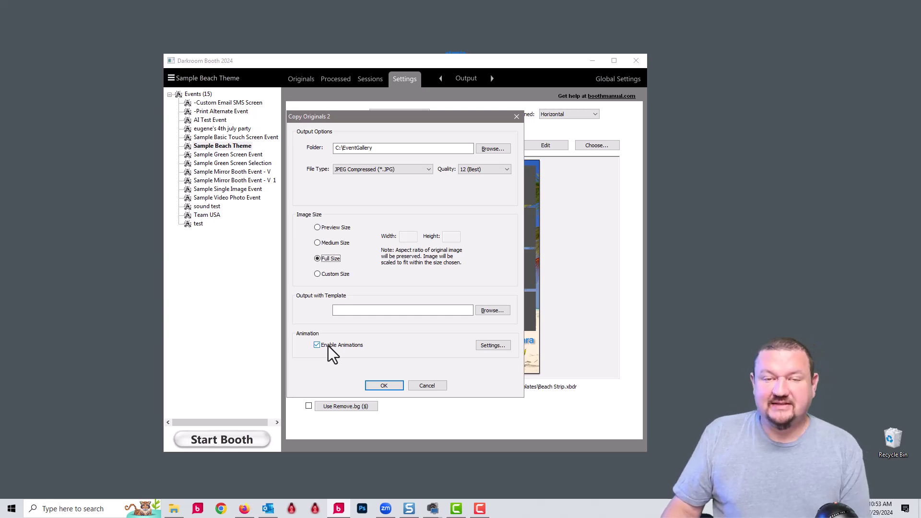
click(328, 346)
click(382, 386)
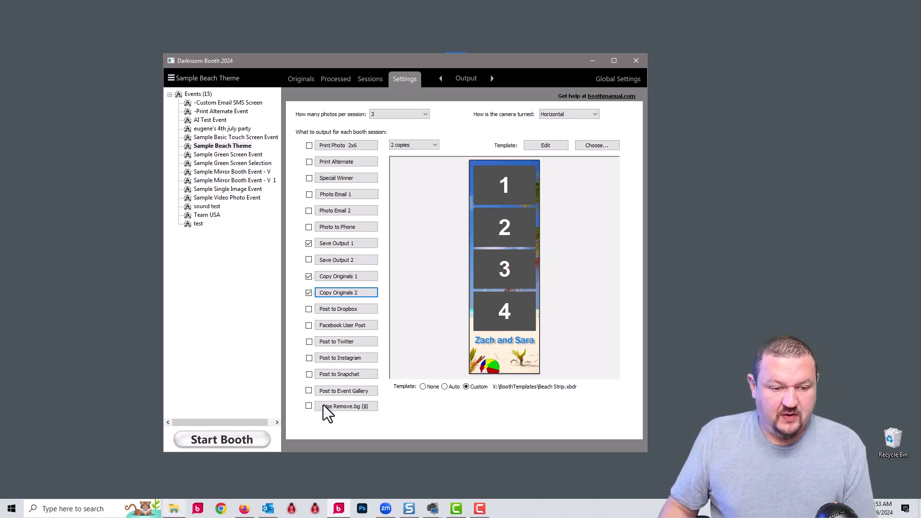
click(190, 439)
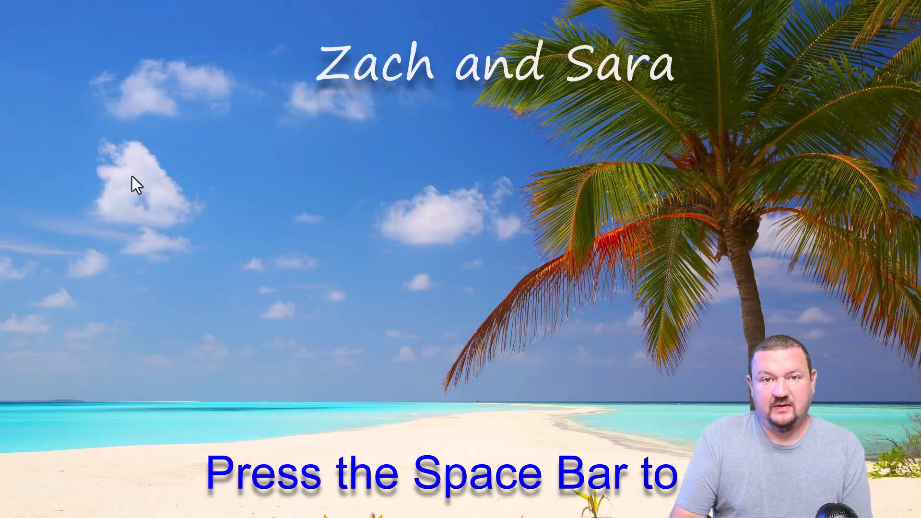
Capture one photo session on the Zach and Sara beach booth, then exit with Esc.
key(space)
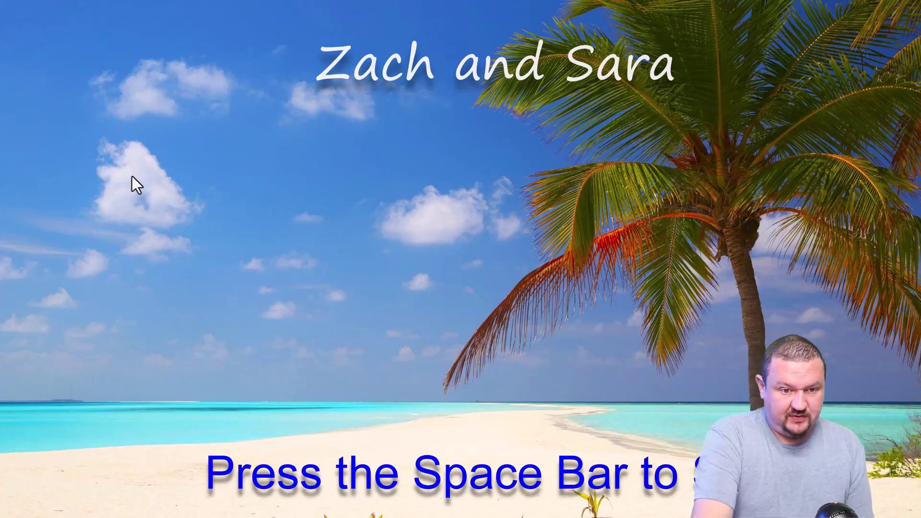
key(Escape)
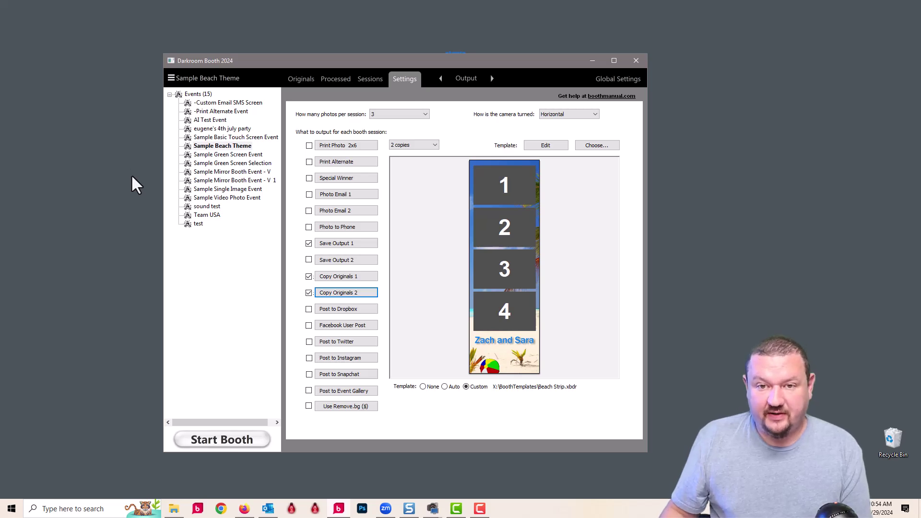
Reload the EG App Demo gallery in Firefox until four photos and the beach strip appear.
click(244, 506)
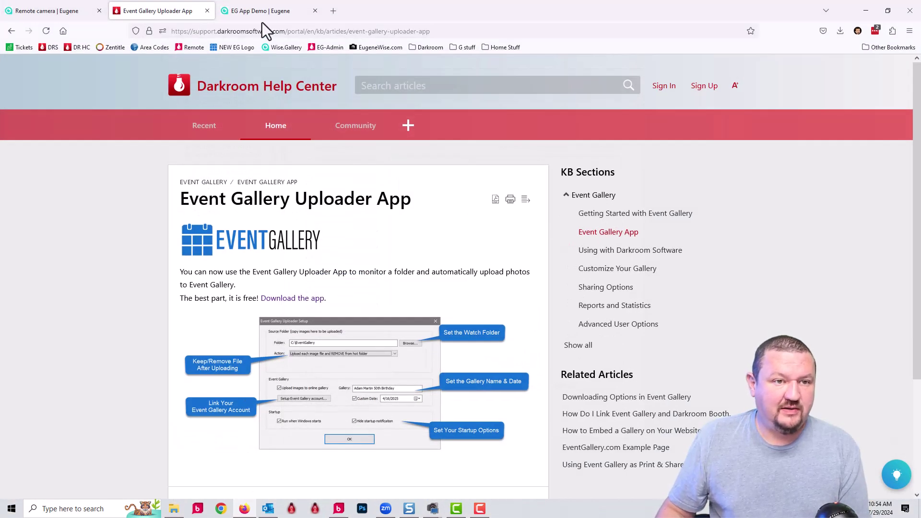
click(263, 10)
click(46, 32)
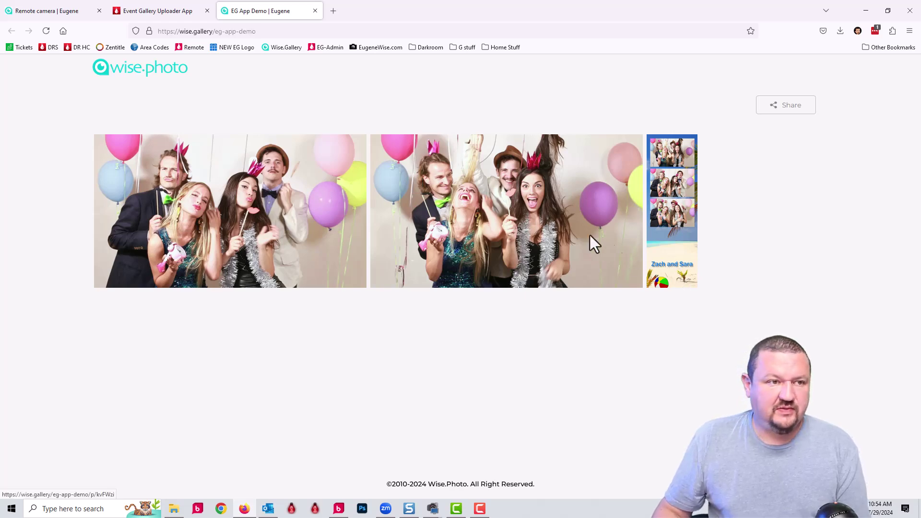
click(46, 33)
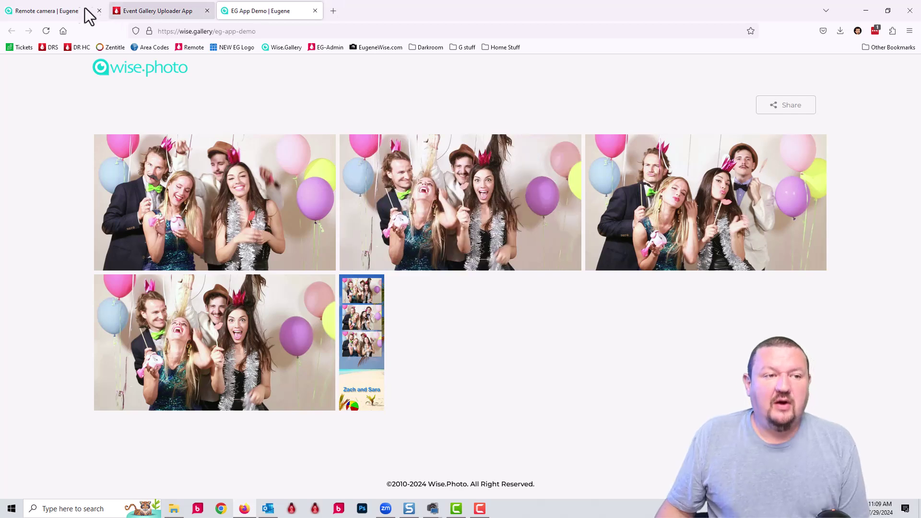
Reload the Remote camera gallery until four black-and-white camera photos are shown.
click(67, 13)
key(F5)
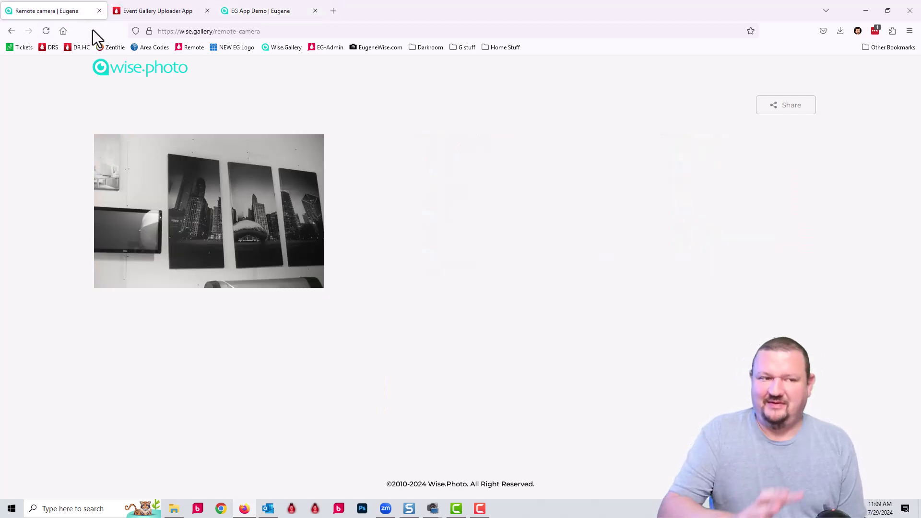
click(51, 34)
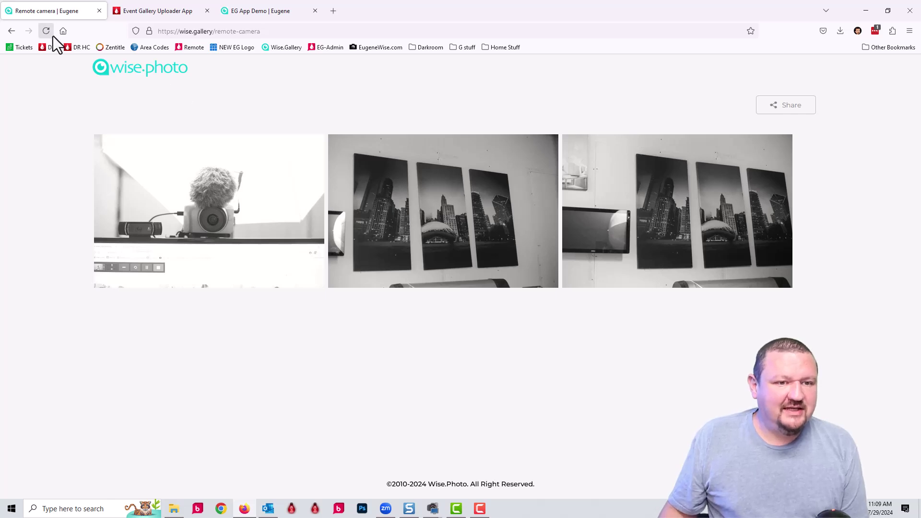
click(44, 32)
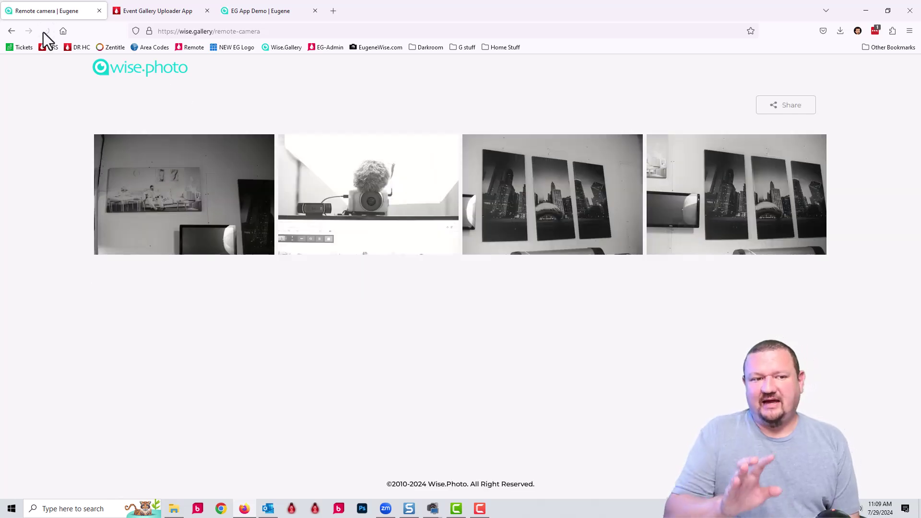